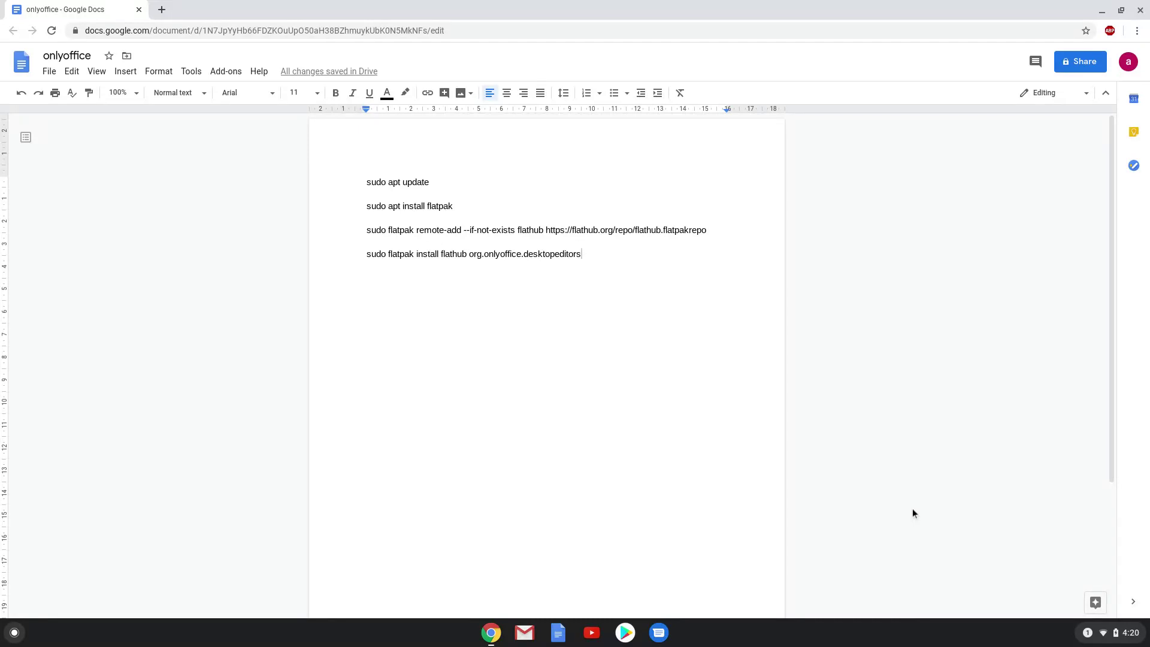
Turn on Linux (Beta) in Chrome OS Settings and install the Linux environment.
click(1105, 633)
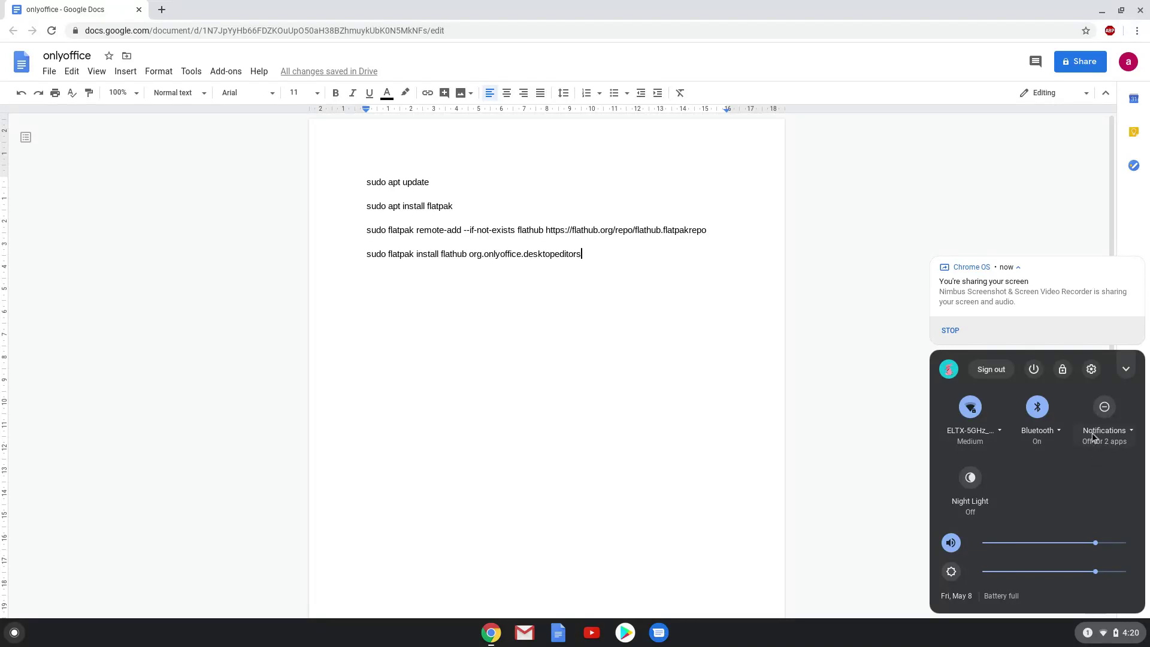
click(1093, 370)
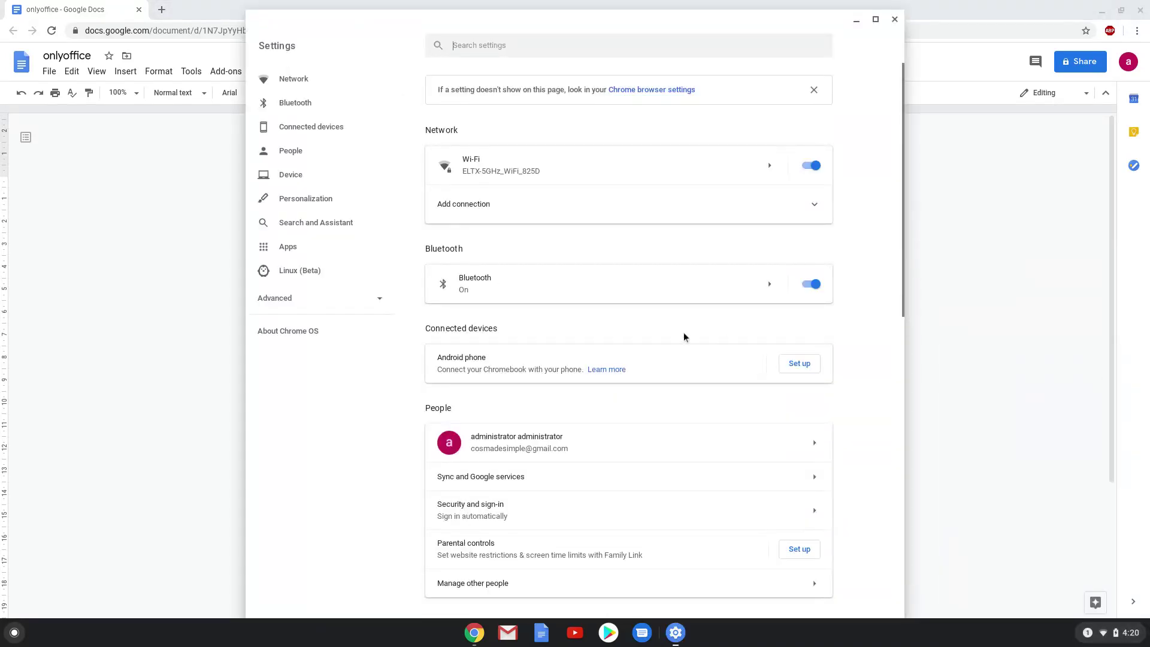
click(374, 278)
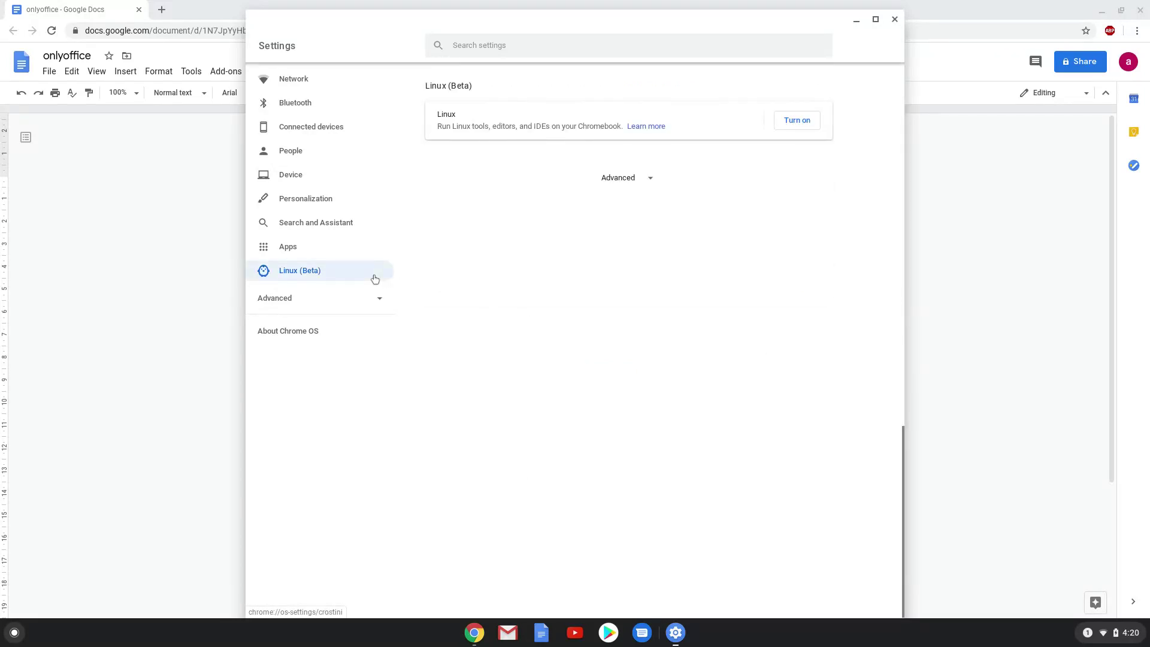
click(784, 132)
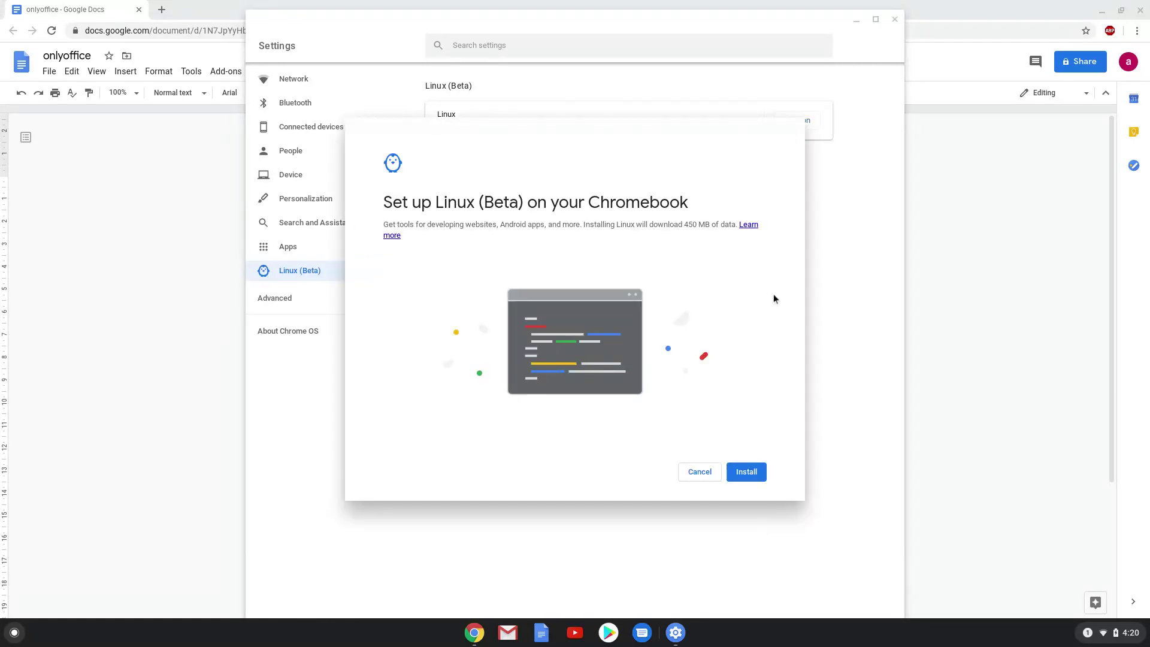
click(753, 466)
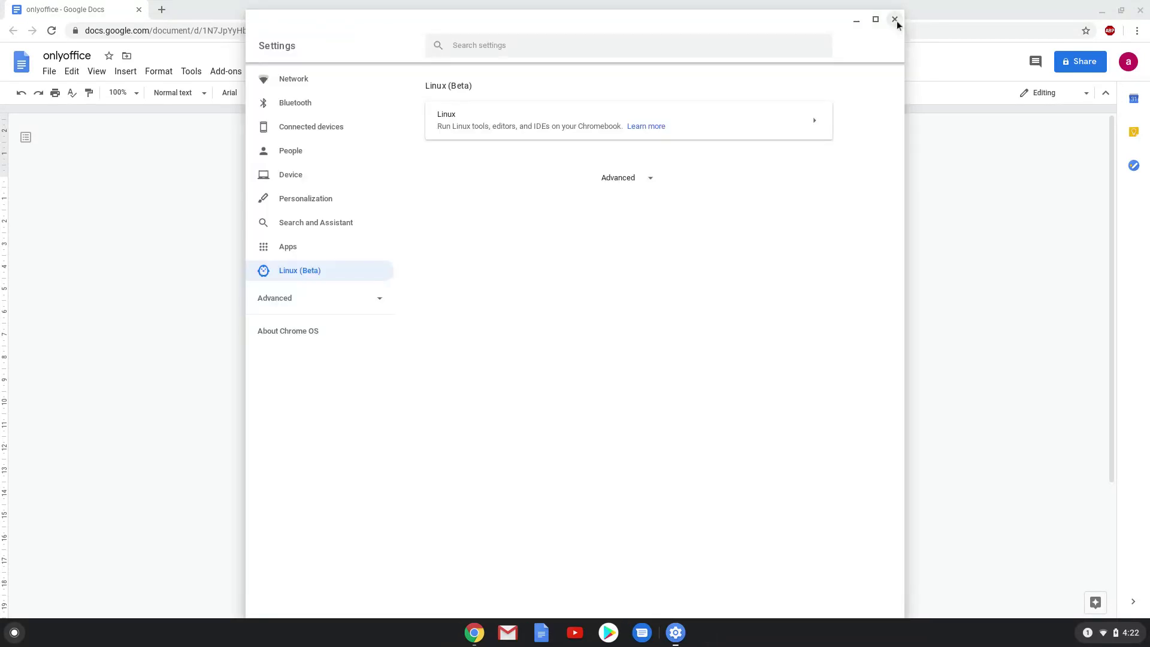
click(895, 20)
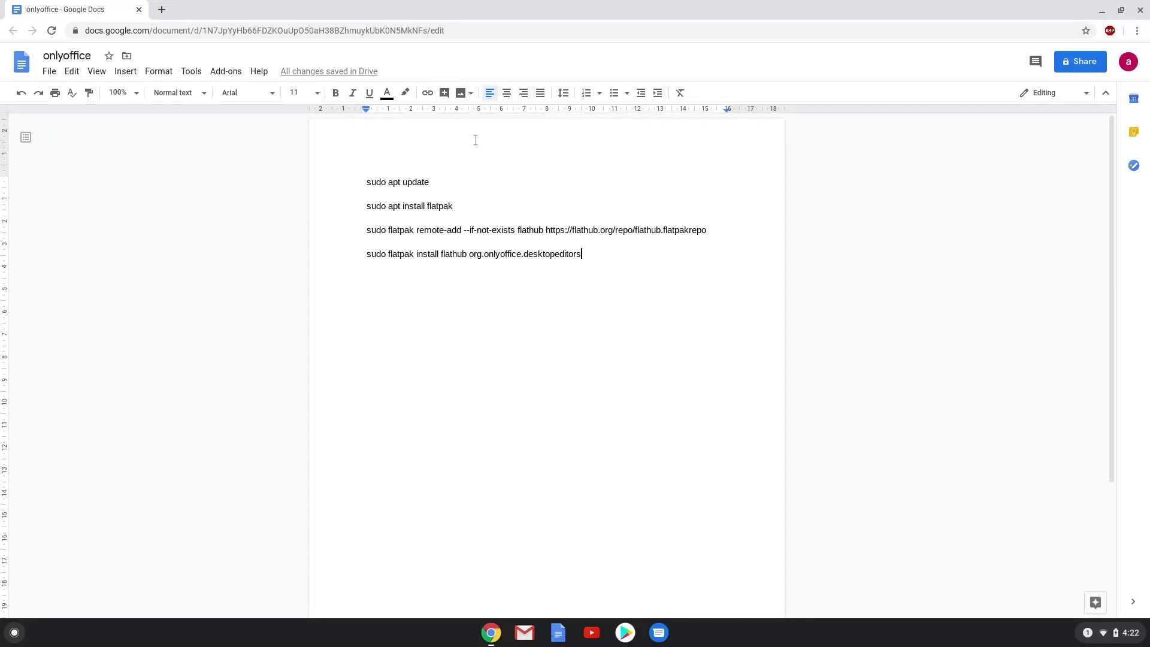
Close Settings and copy the 'sudo apt update' line from the Google Doc.
triple_click(411, 182)
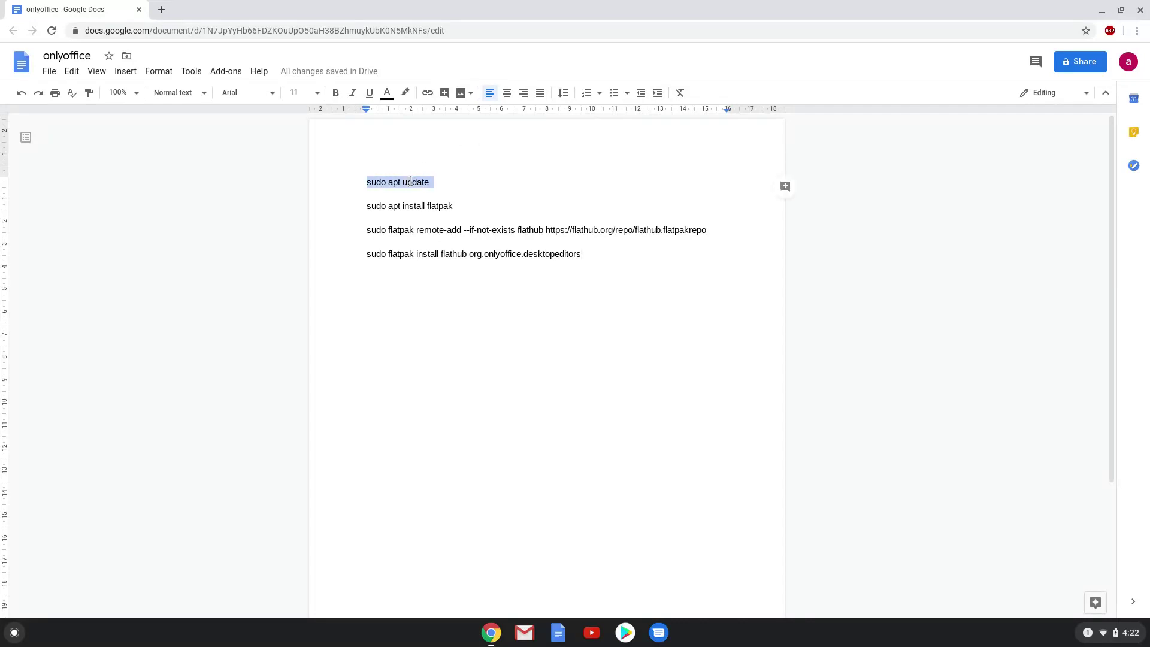
right_click(412, 183)
click(442, 213)
Launch the Terminal app by searching 'ter' in the launcher.
click(15, 632)
text(t)
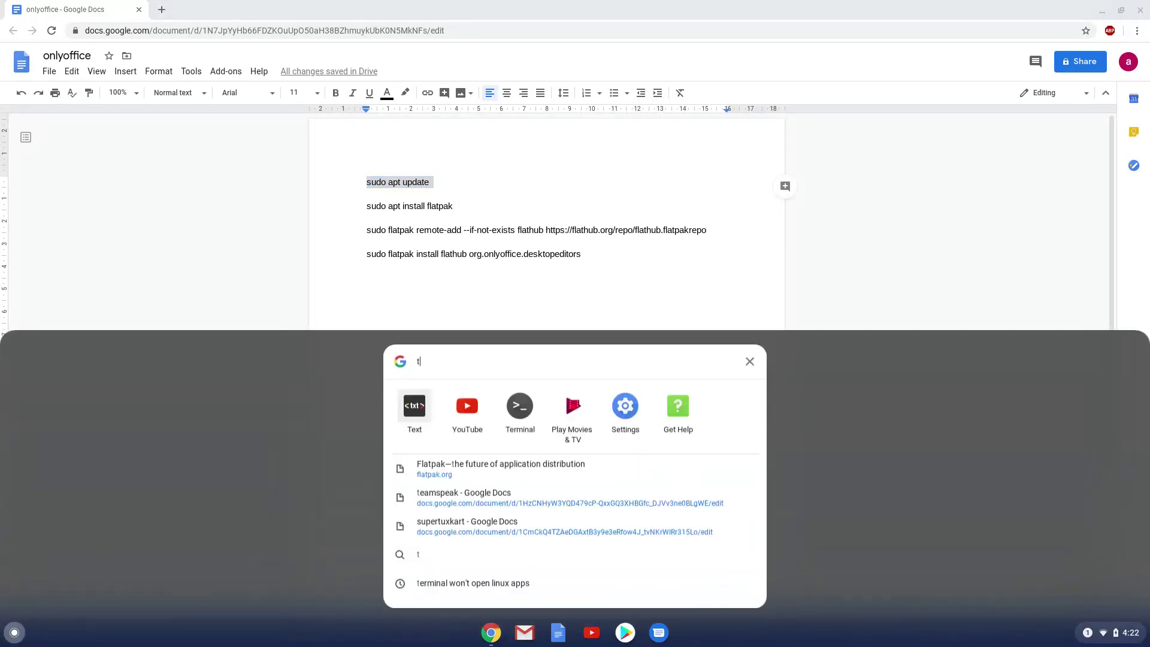
text(er)
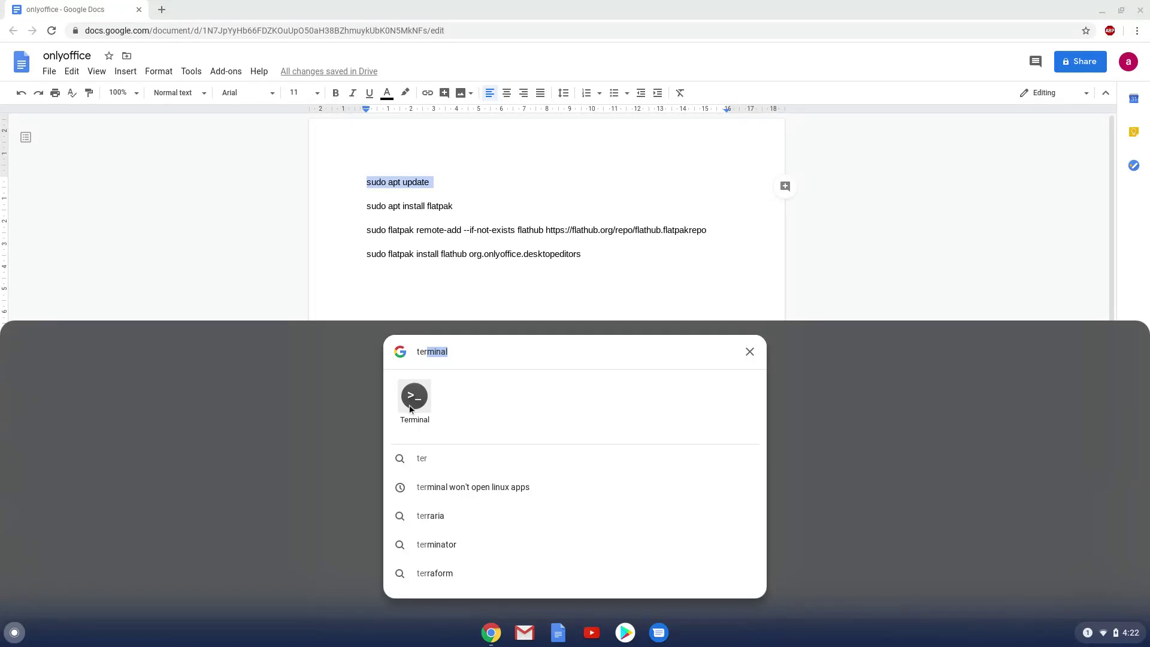
click(410, 409)
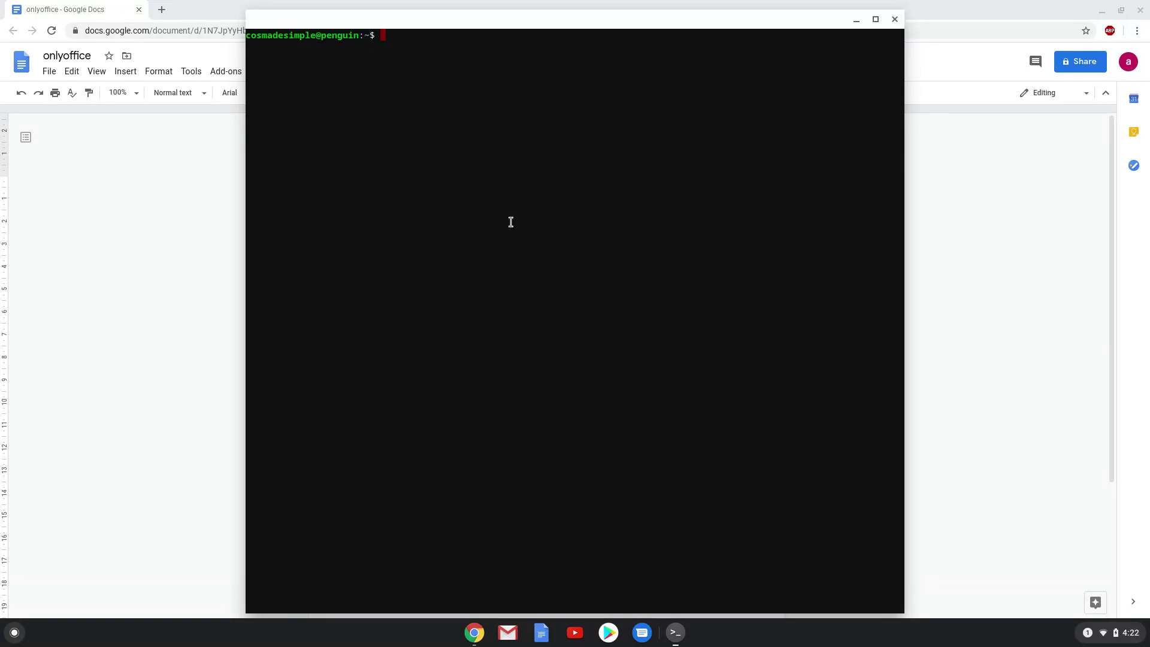
Run 'sudo apt update', then run 'sudo apt install flatpak' from the Doc and confirm it.
text(sudo apt update)
key(Return)
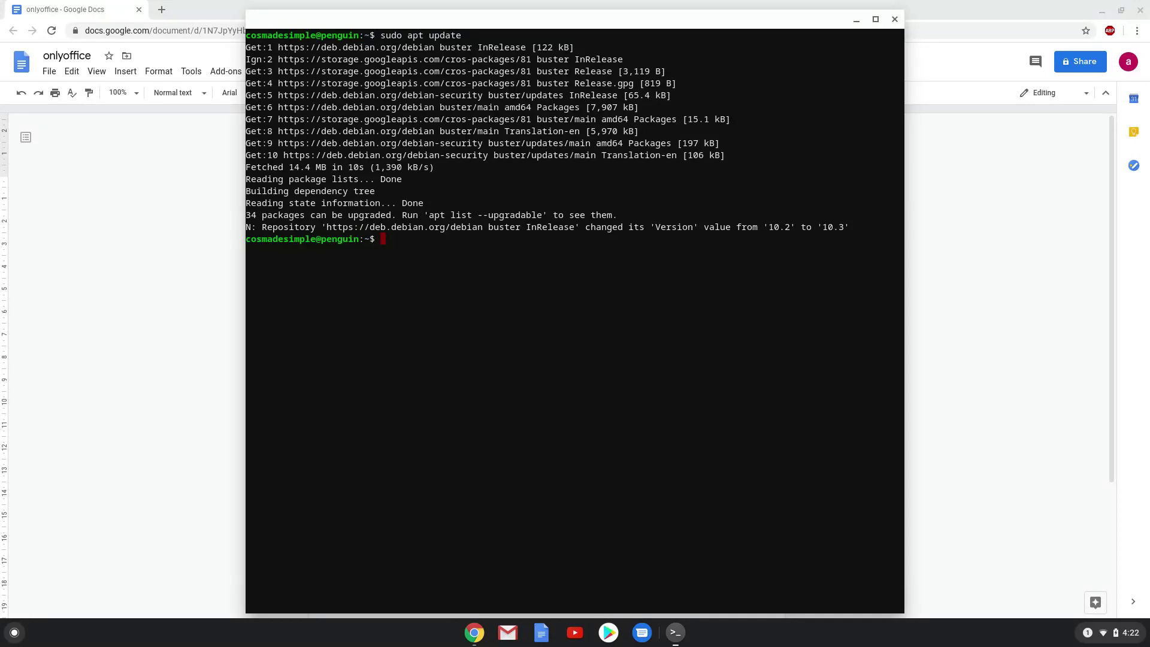
click(133, 433)
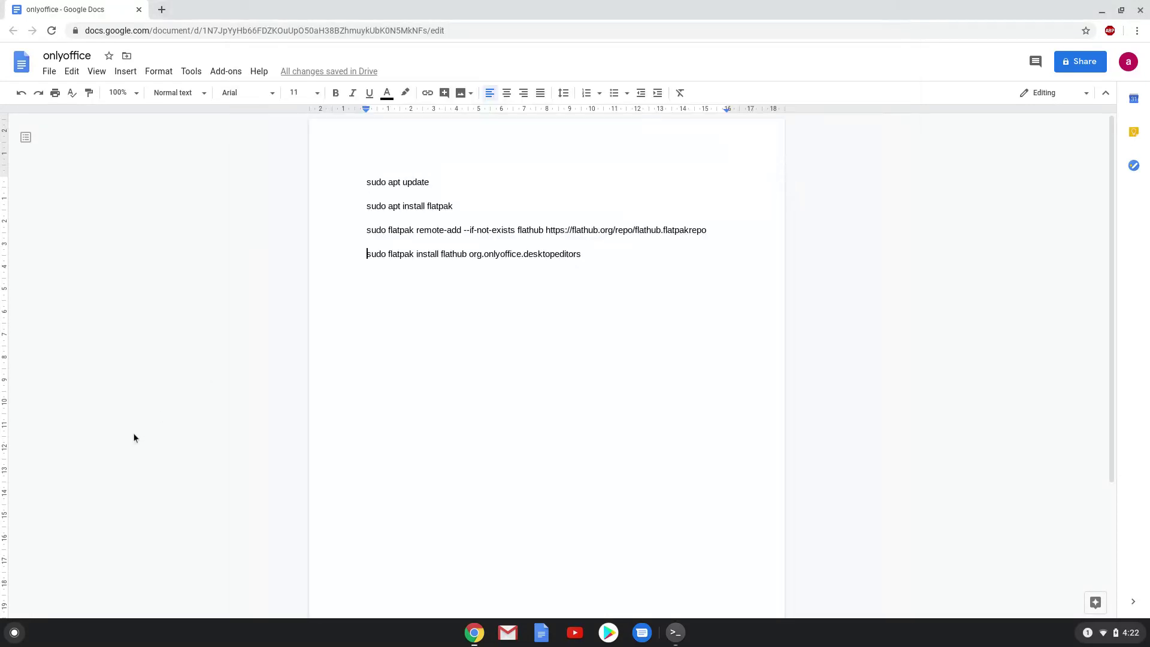
triple_click(387, 208)
right_click(386, 209)
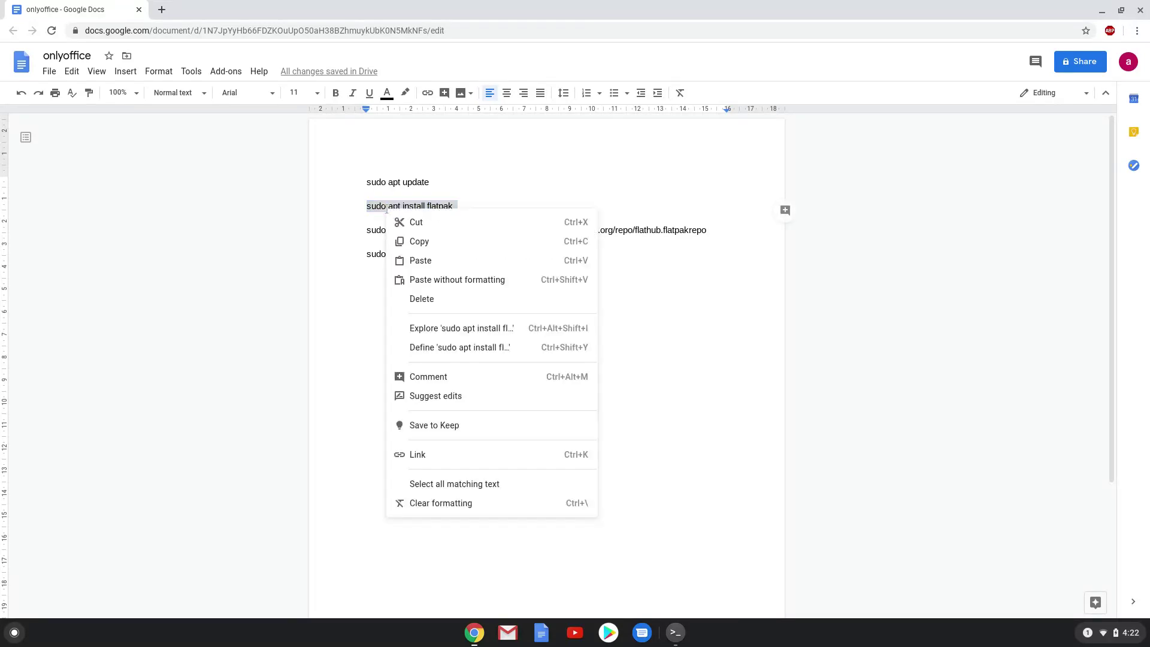
click(419, 242)
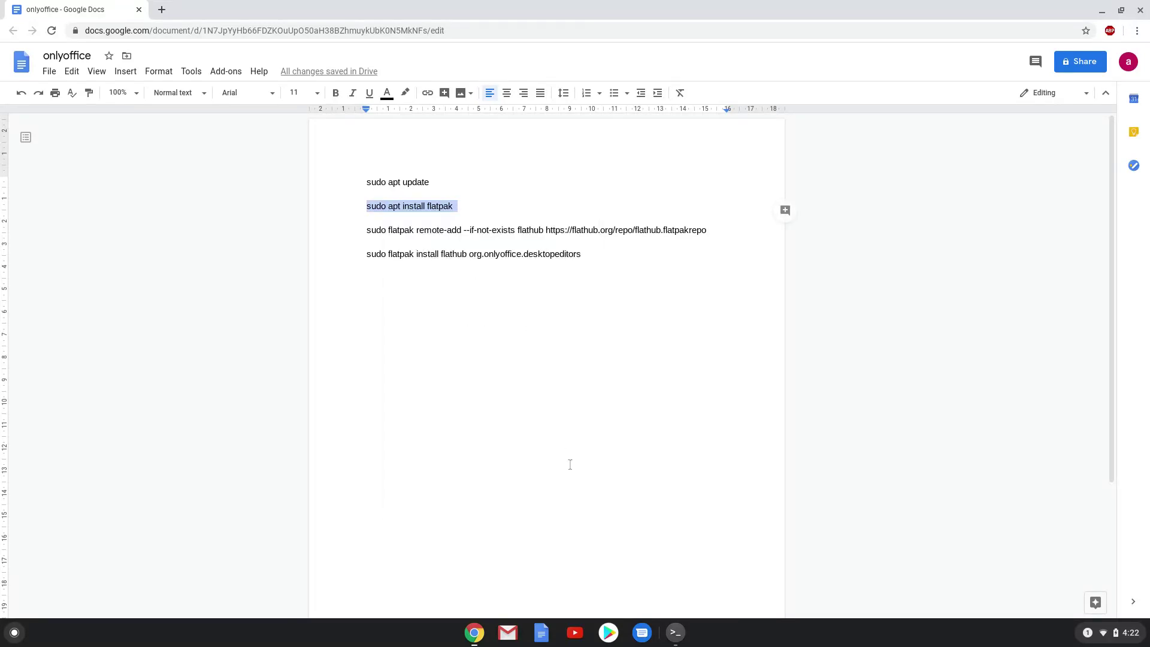
click(675, 633)
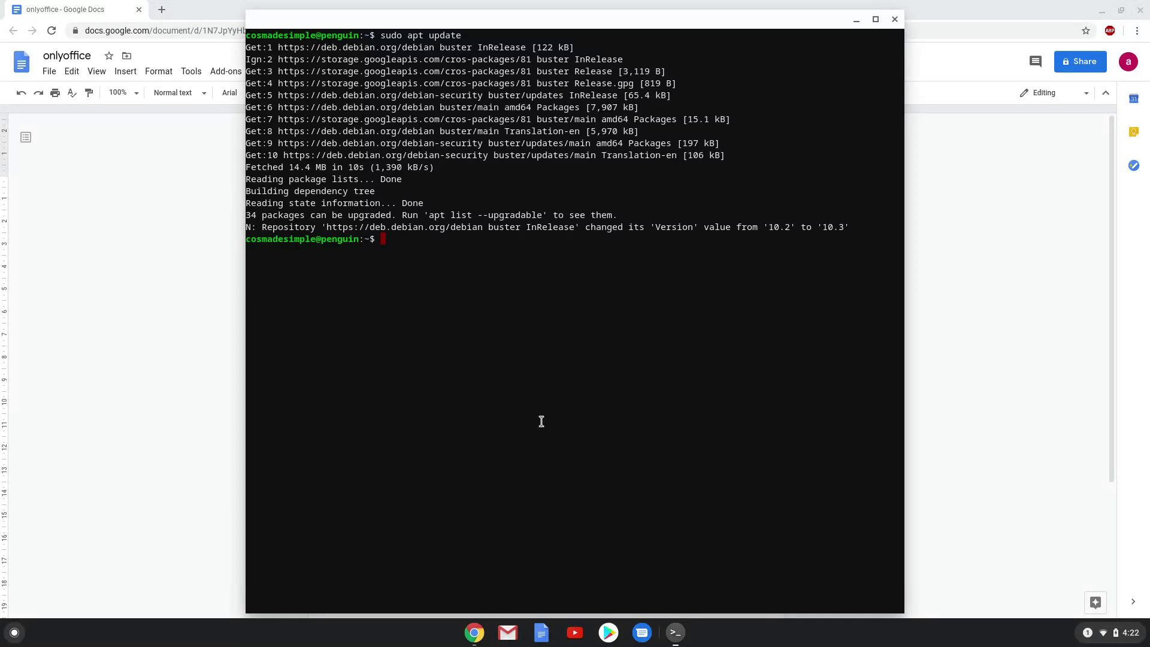
key(ctrl+shift+v)
key(Return)
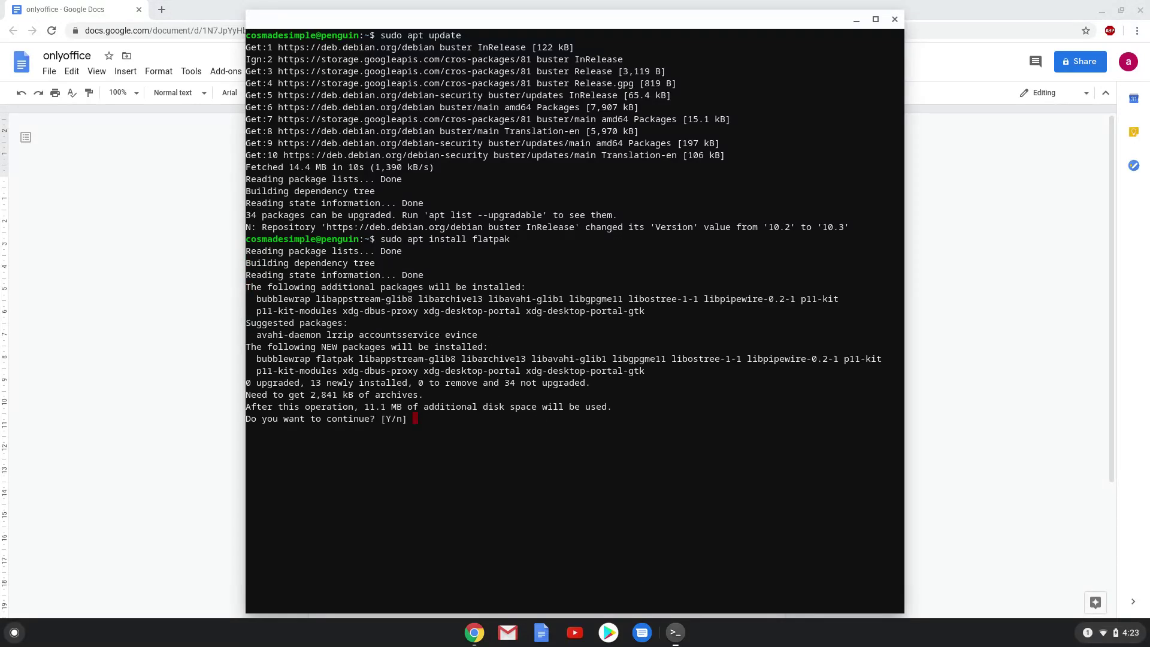
key(Return)
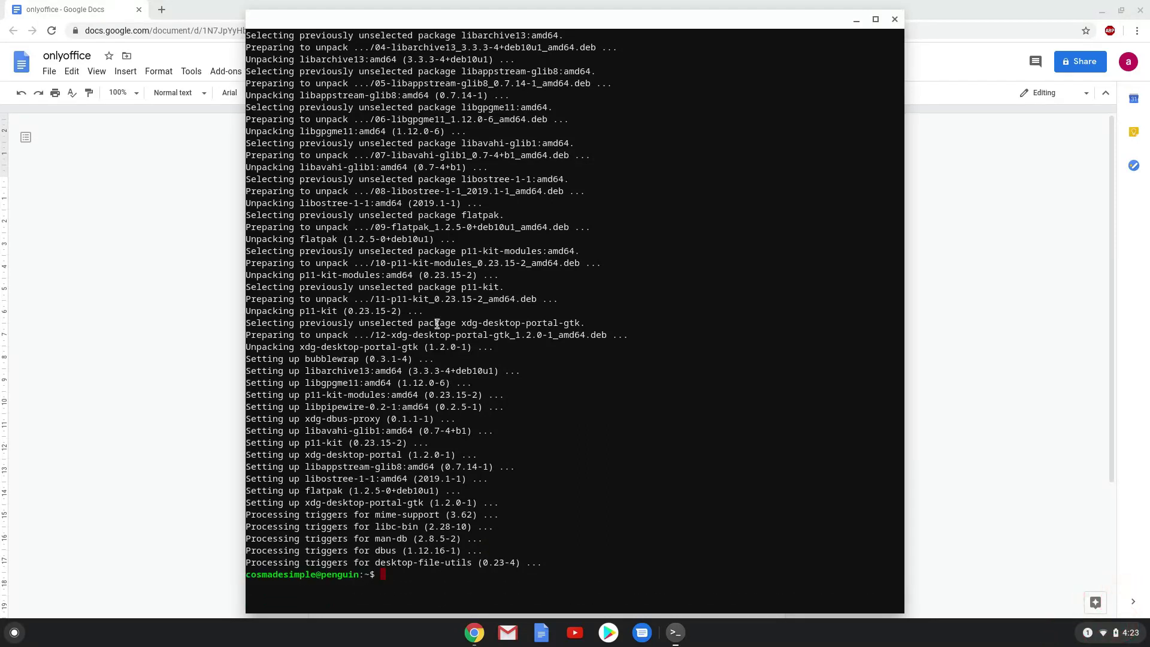
Add the Flathub remote by pasting the 'flatpak remote-add' command from the Doc.
click(119, 302)
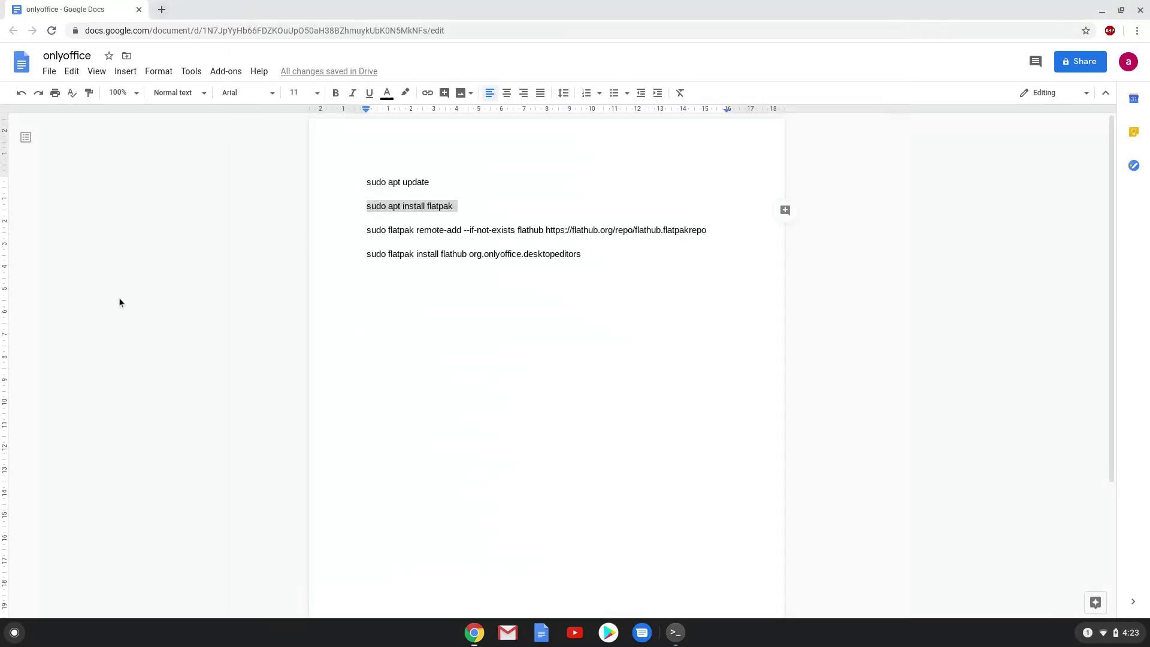
triple_click(375, 232)
right_click(377, 238)
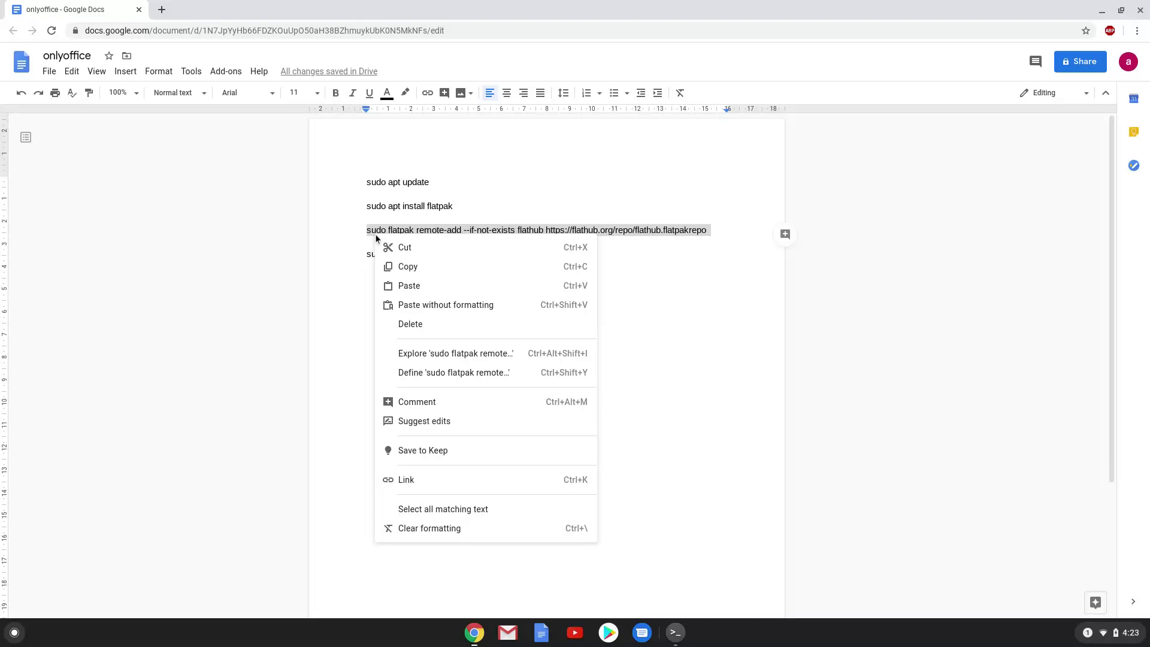
click(403, 267)
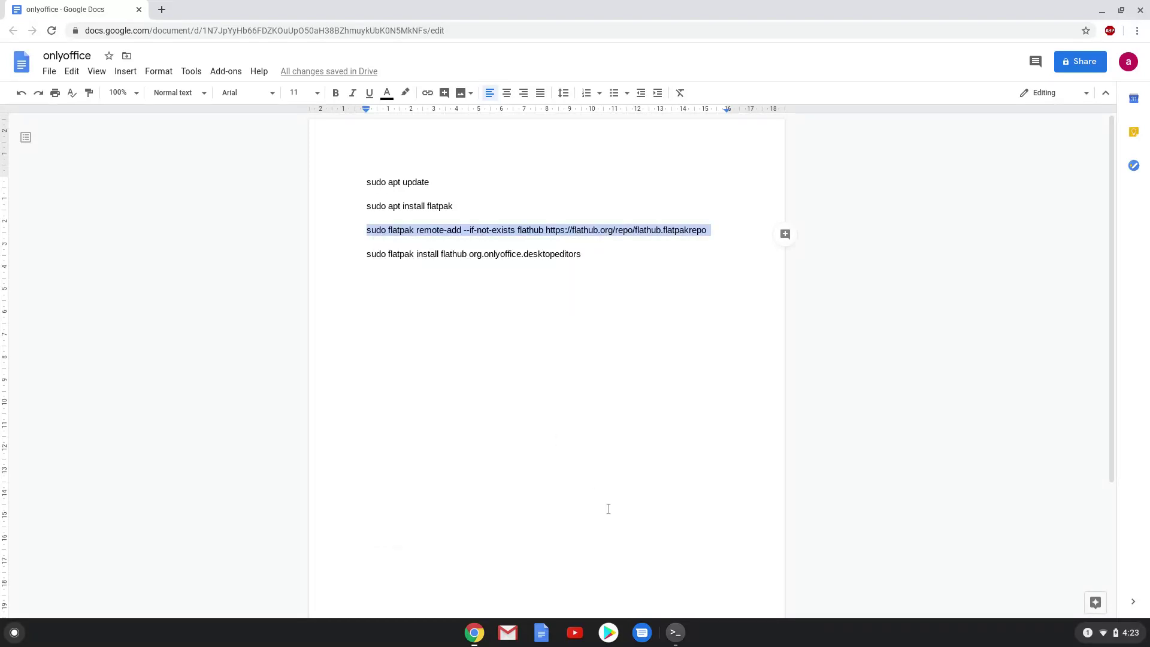
click(675, 633)
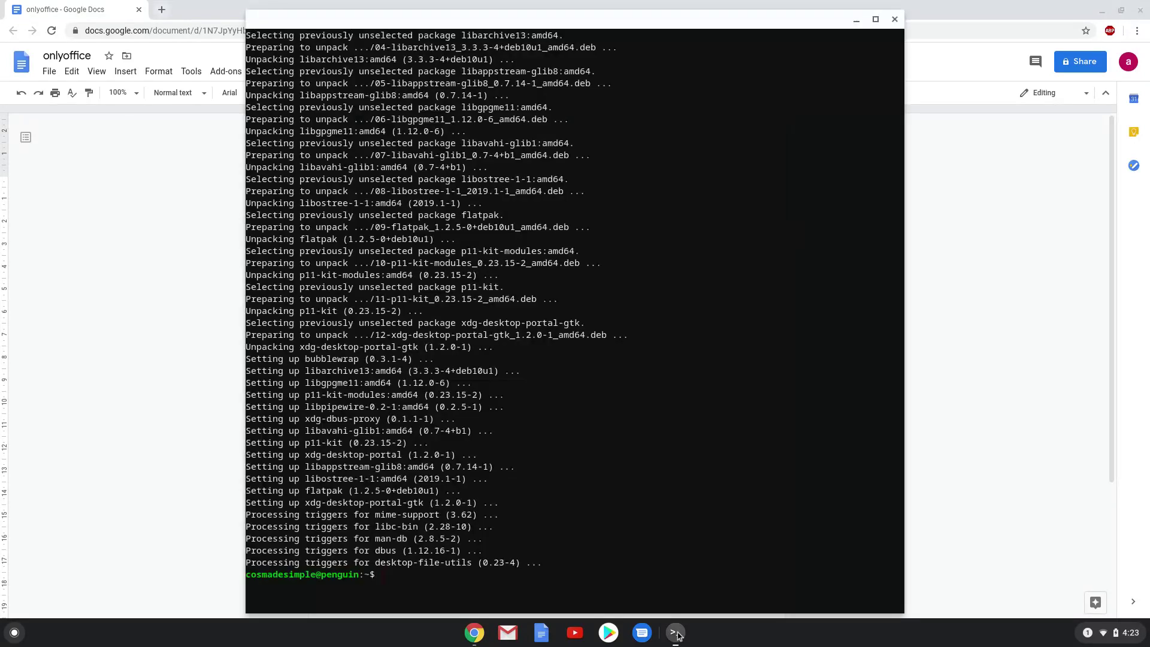
right_click(625, 594)
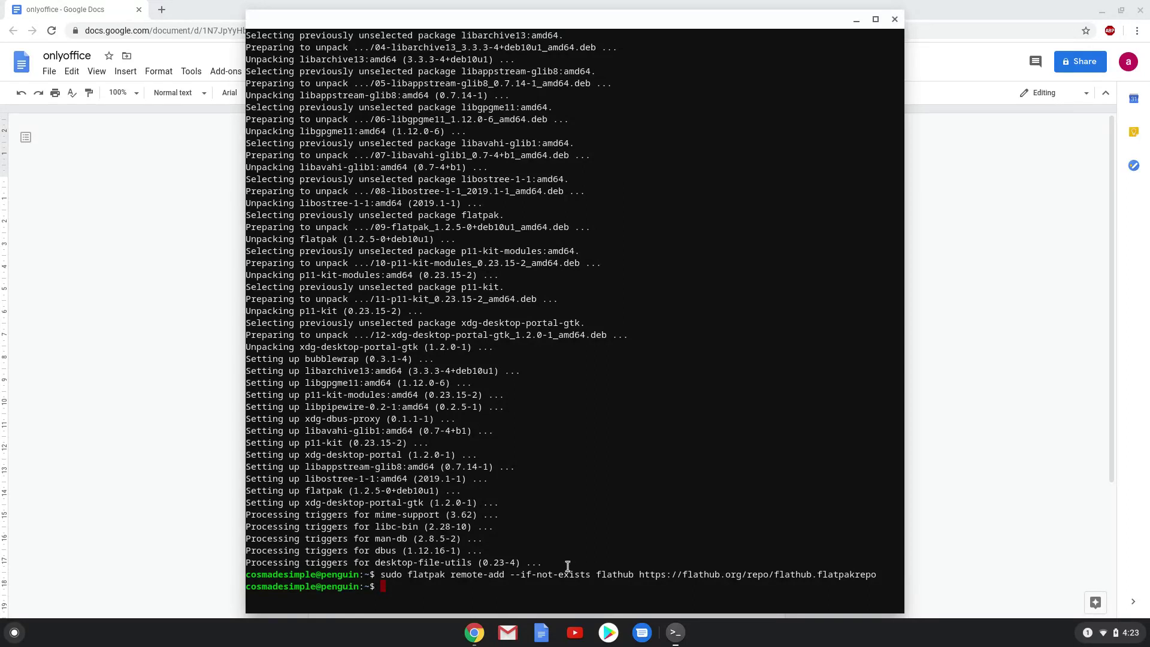
Run the flatpak install command for org.onlyoffice.desktopeditors and accept the required runtime.
click(153, 357)
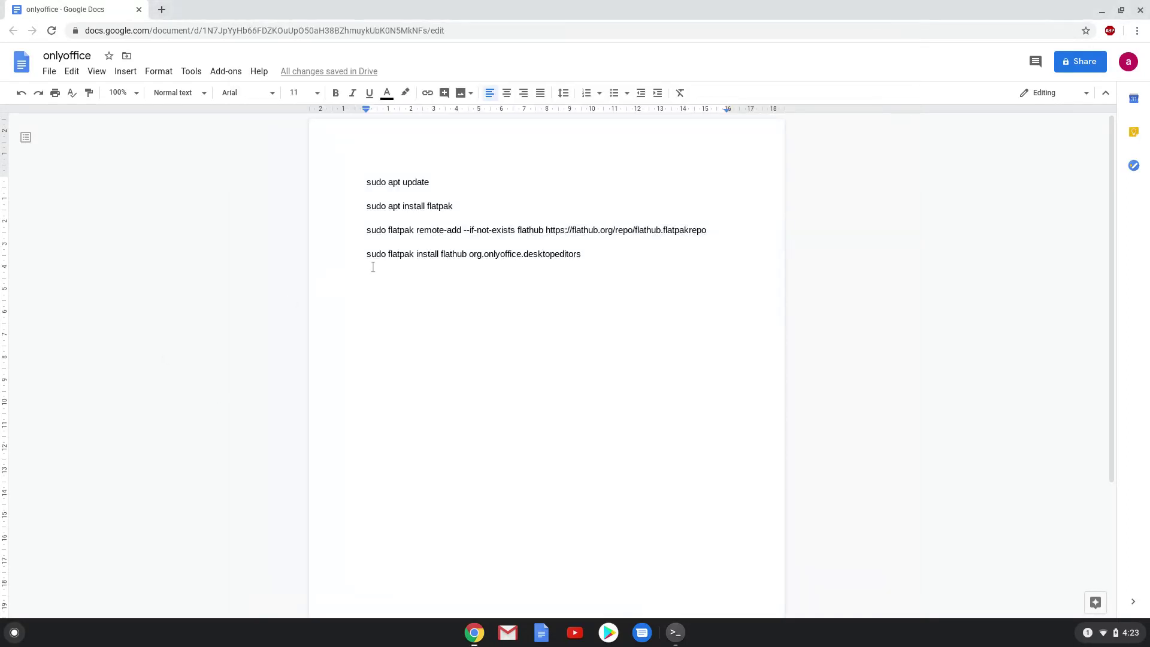
triple_click(401, 255)
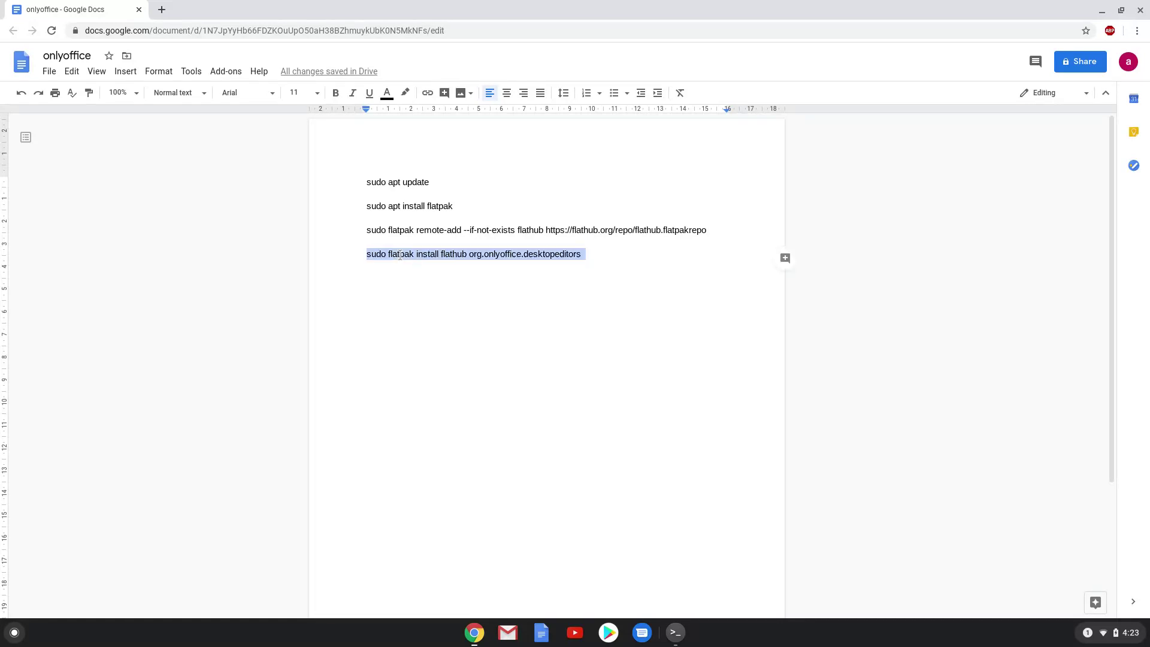
right_click(402, 257)
click(431, 288)
click(675, 632)
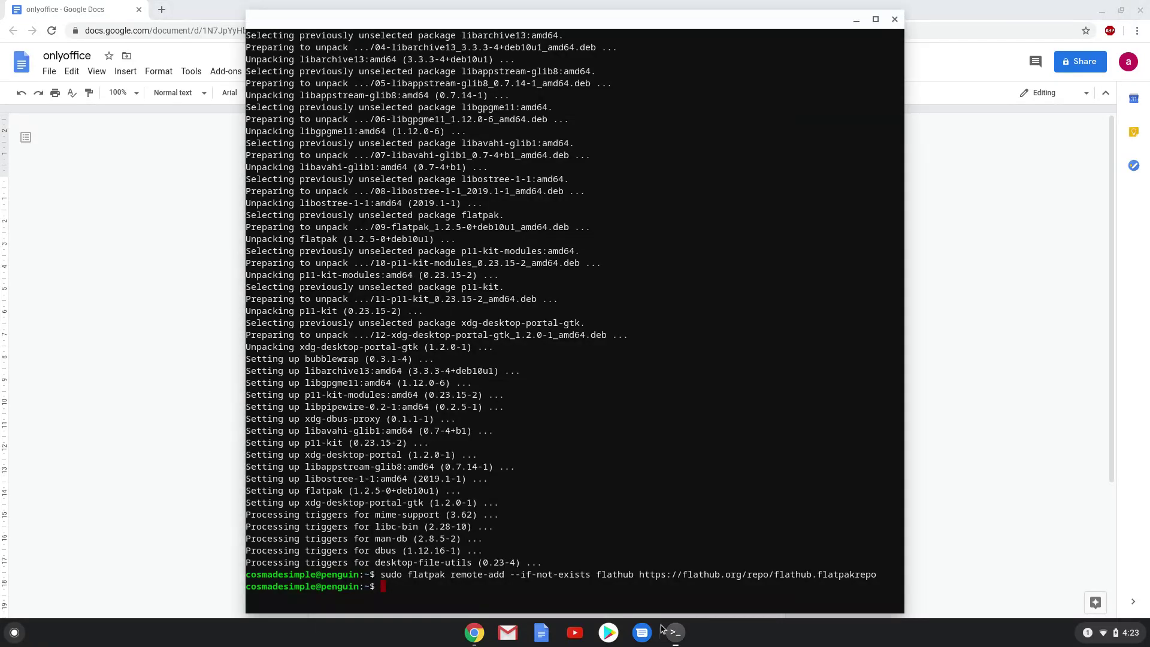
key(ctrl+shift+v)
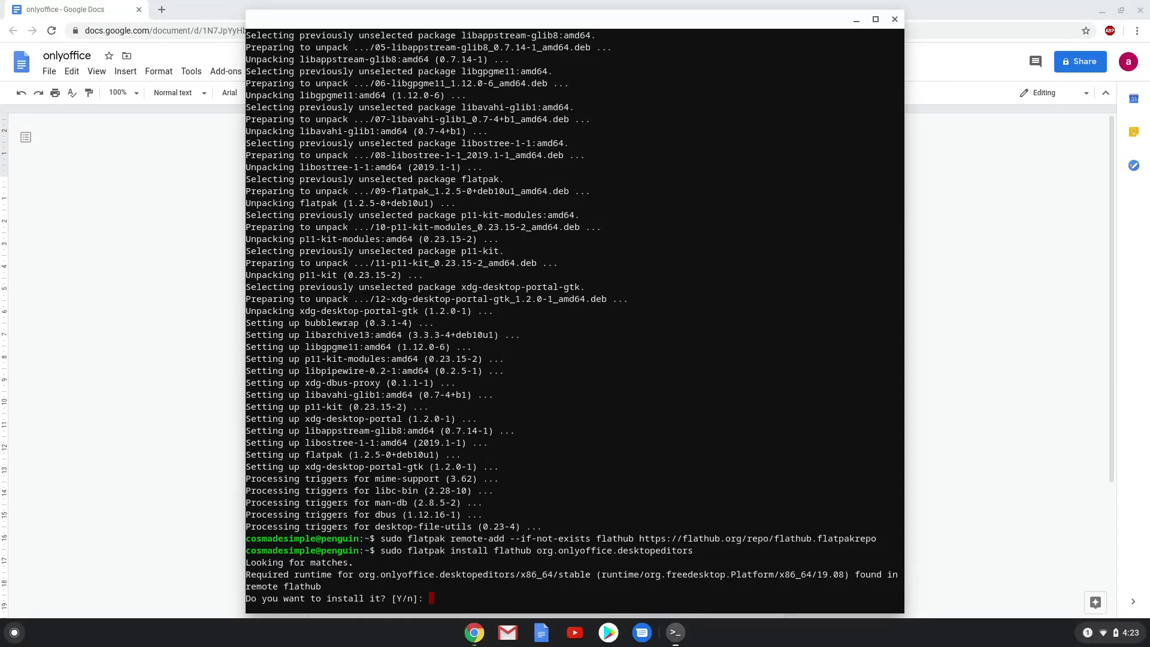
key(Return)
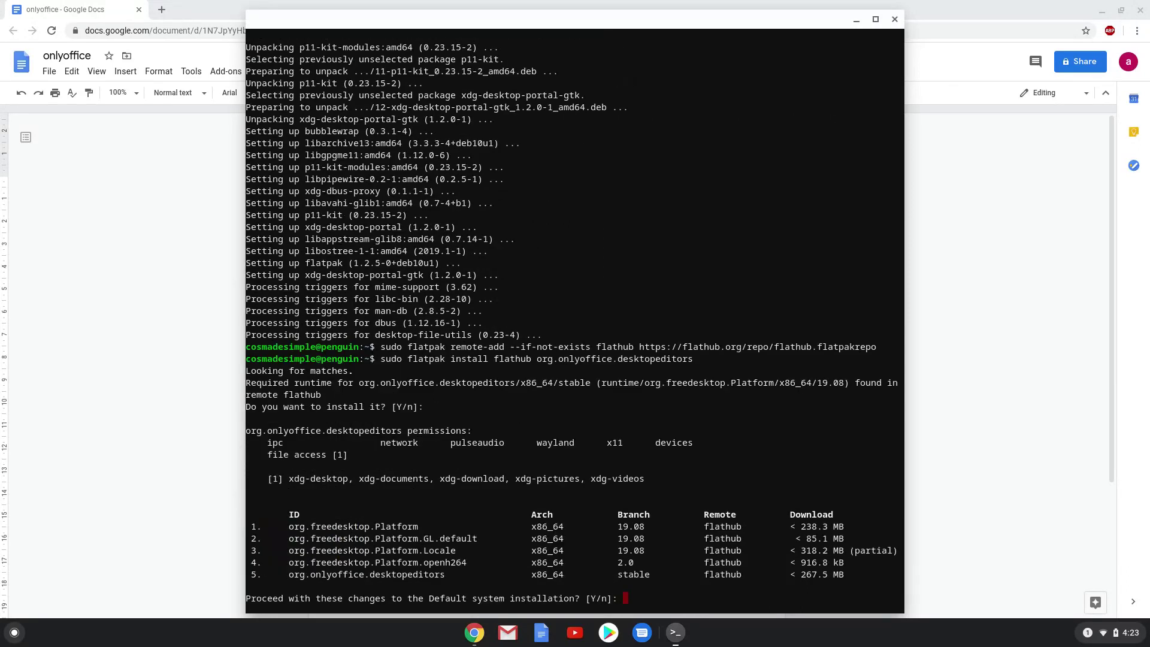
Confirm the Proceed prompt so all five refs download until 'Installation complete.'.
key(Return)
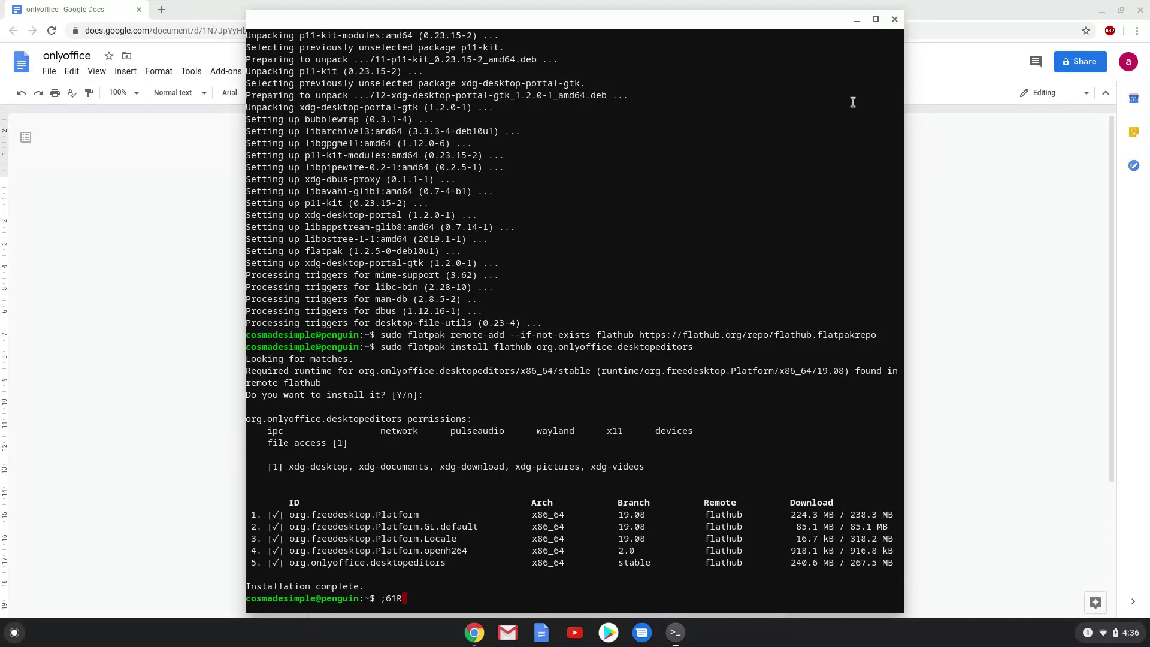
Close Terminal and open the Linux apps folder on launcher page 2, showing ONLYOFFICE.
click(896, 19)
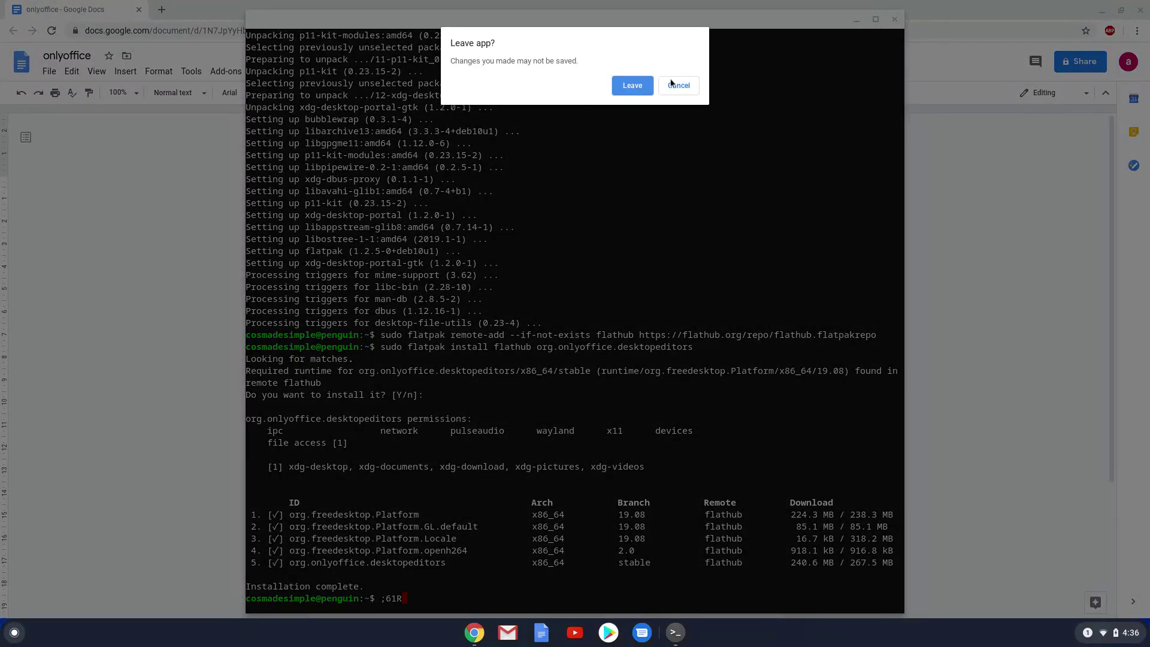
click(646, 90)
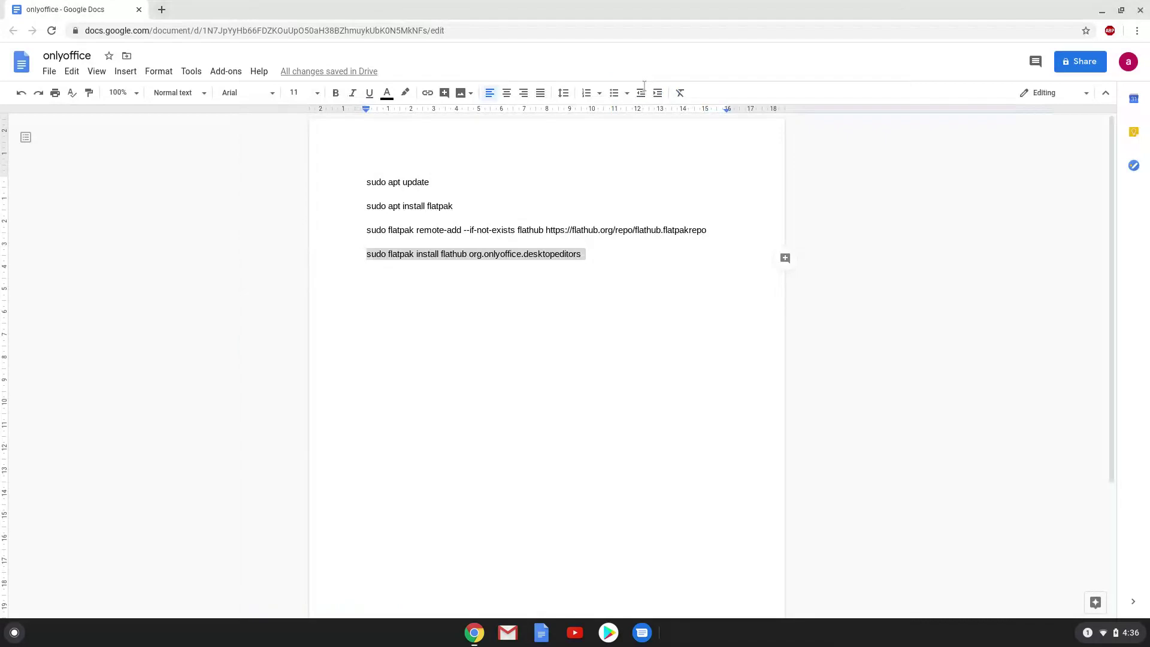
click(14, 633)
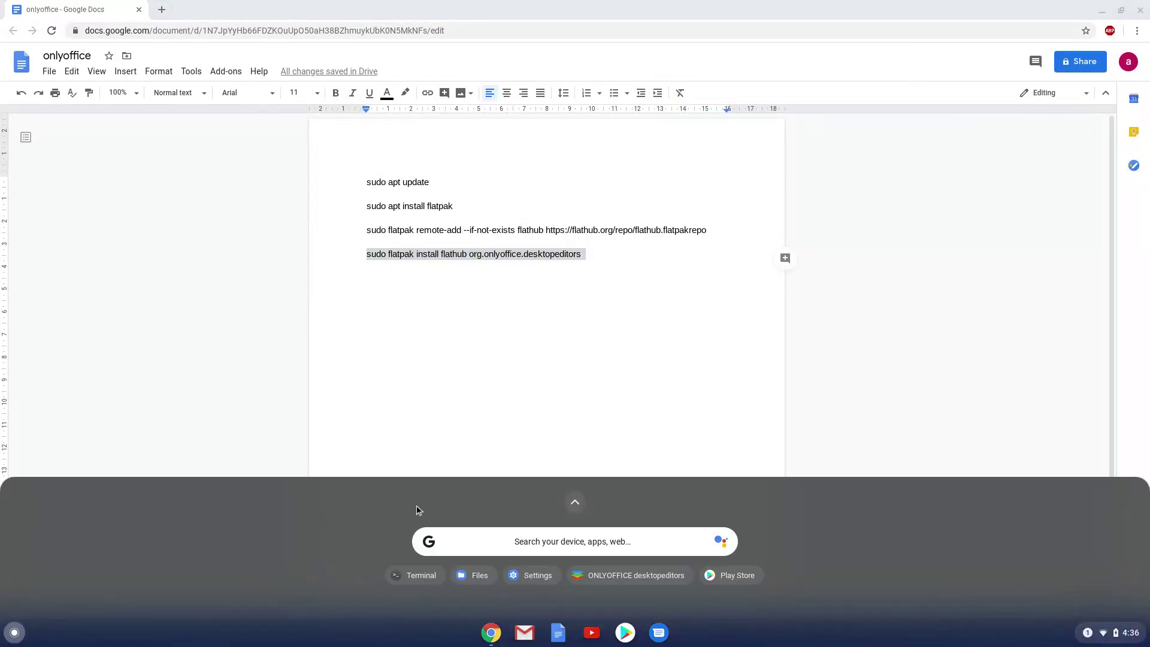
click(574, 502)
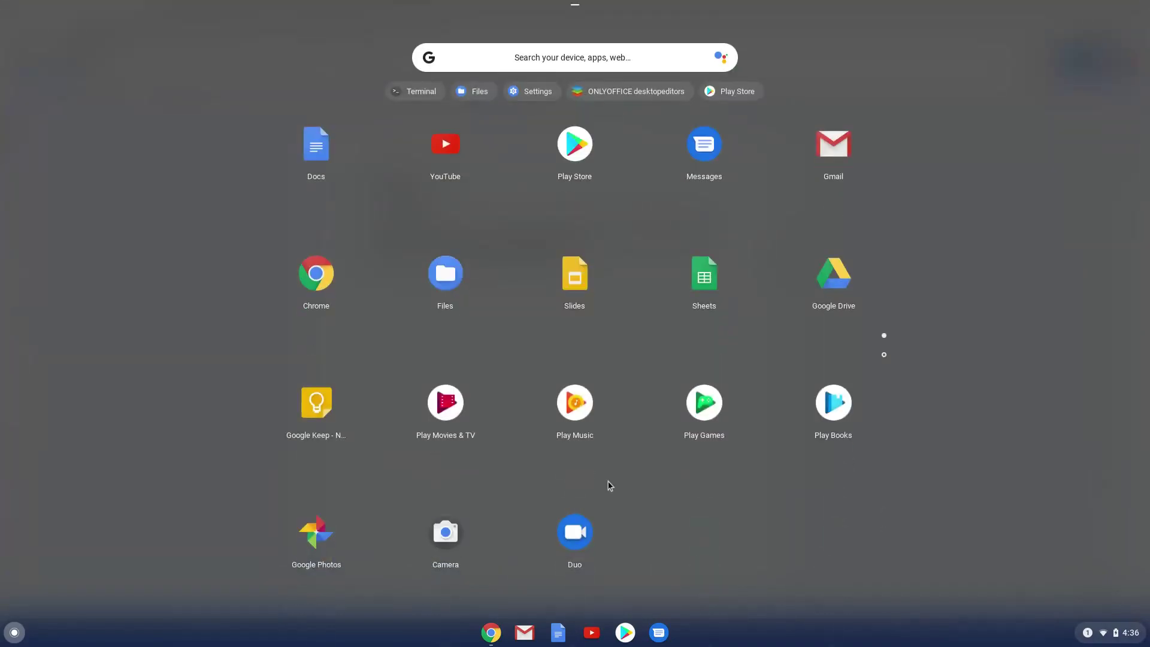
click(885, 355)
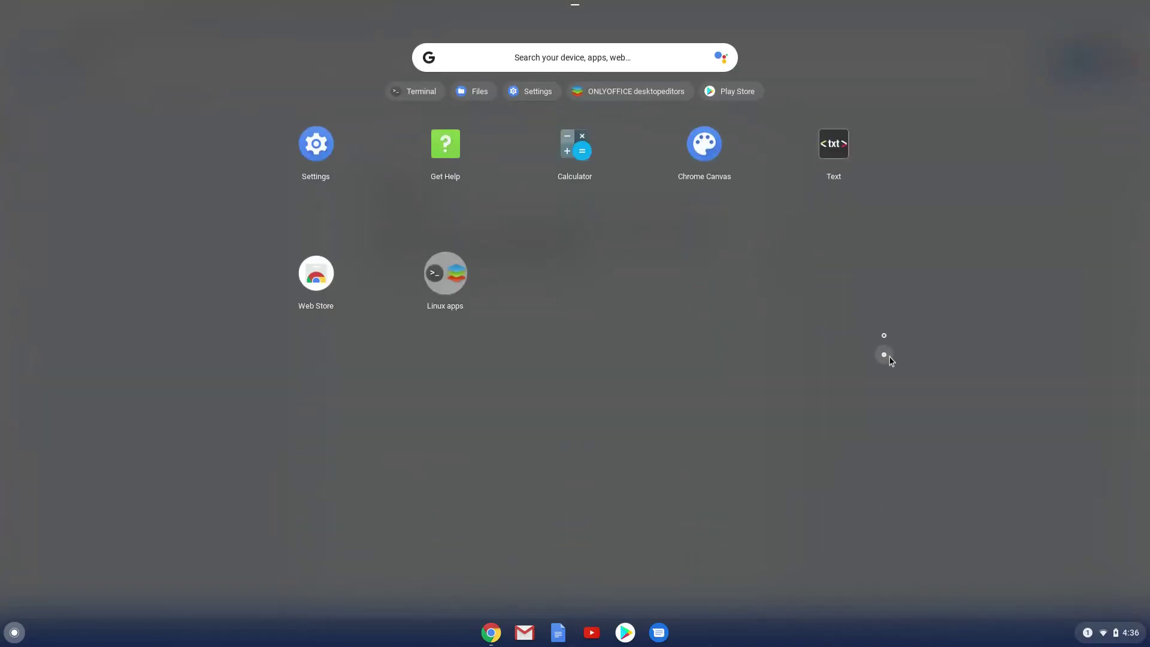
click(453, 289)
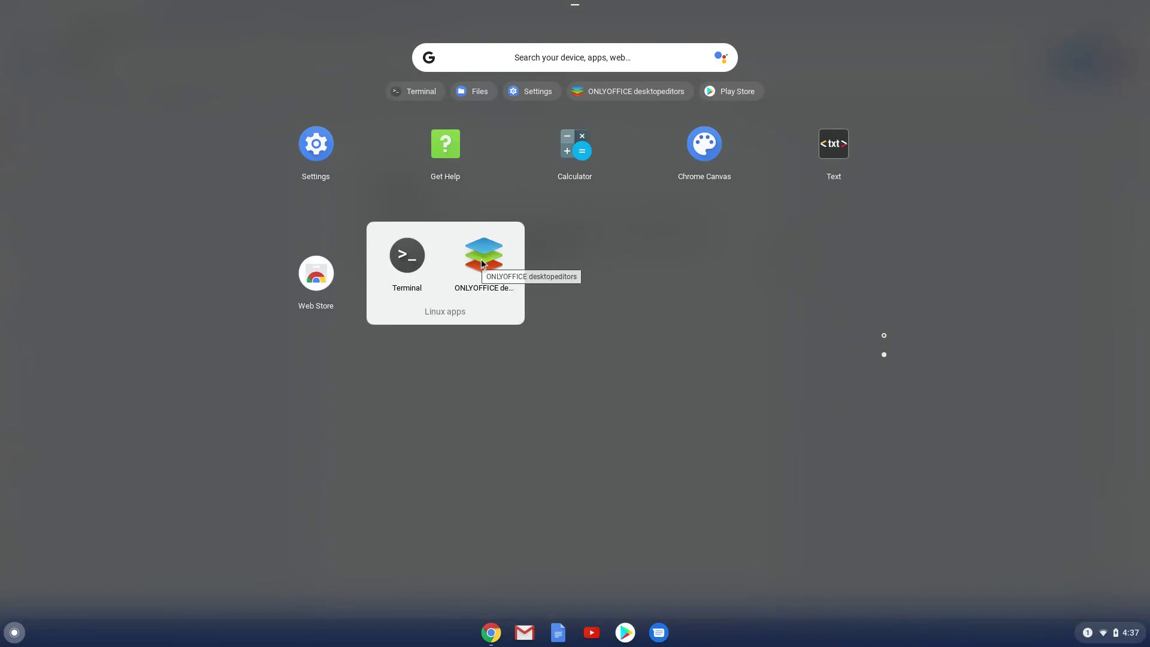